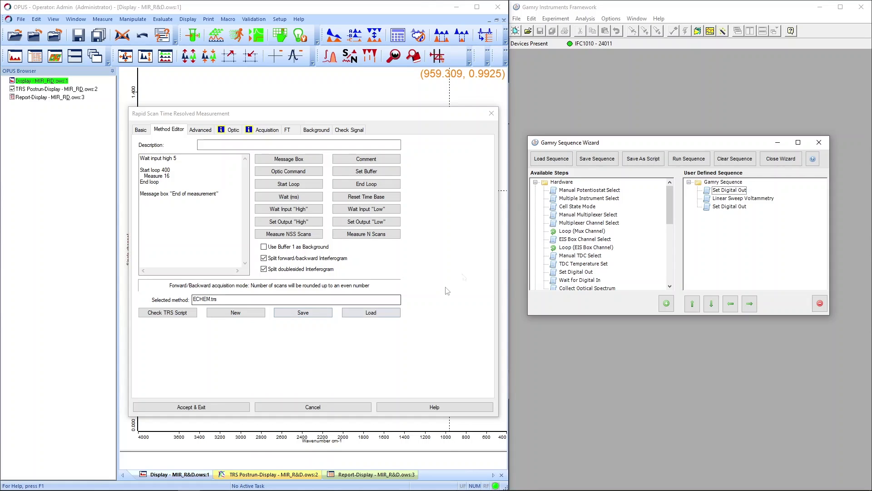
# Verify the steps: digital out 0 high, 0–0.8 V sweep at 2 mV/s, then all outputs low.
pyautogui.doubleClick(722, 191)
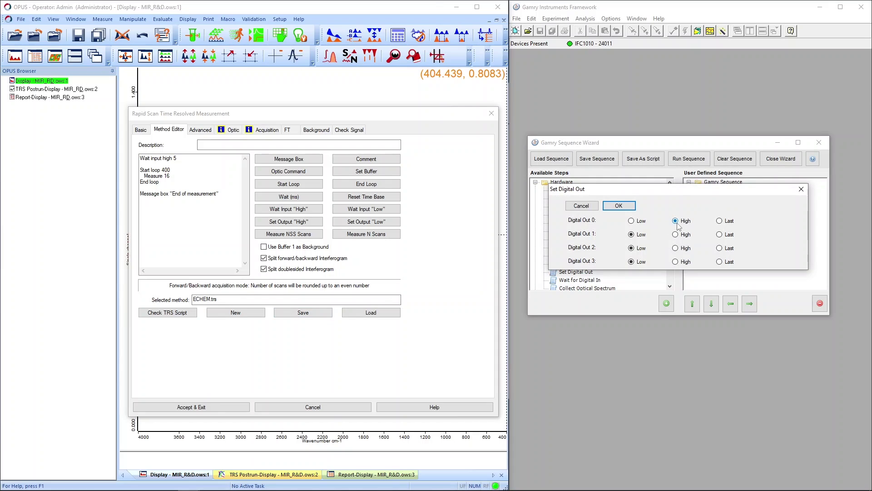
pyautogui.click(627, 208)
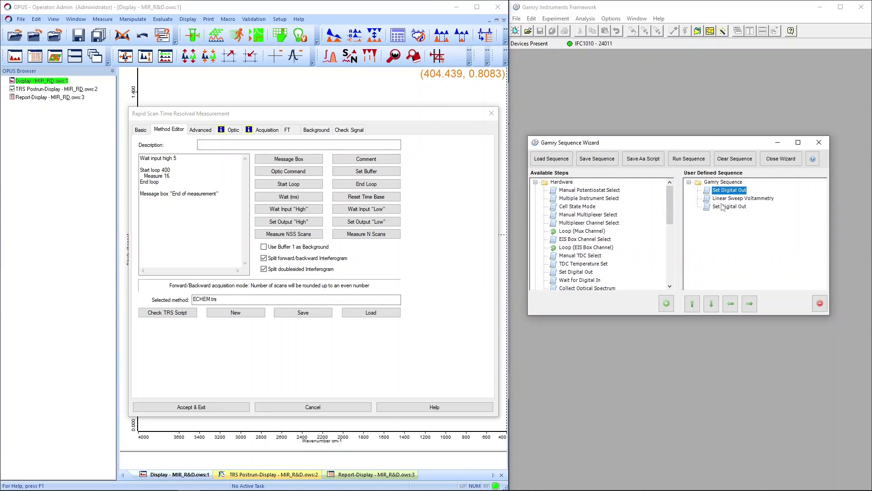
pyautogui.doubleClick(725, 199)
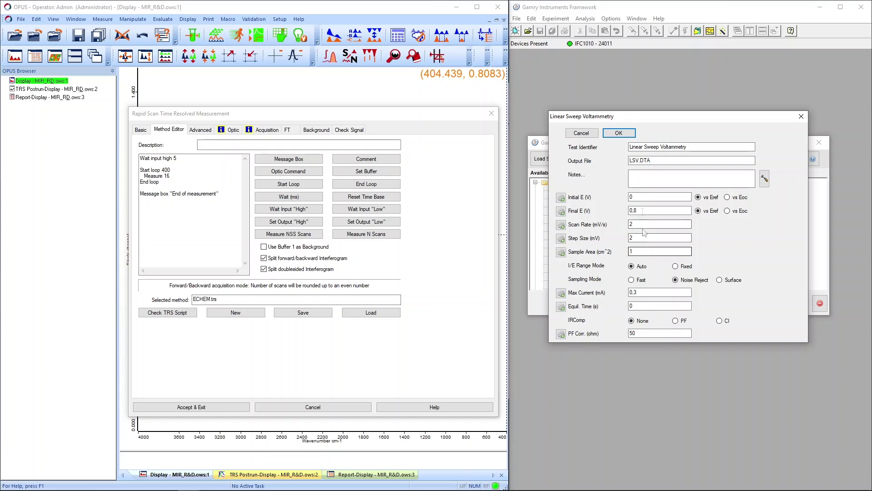
pyautogui.click(618, 132)
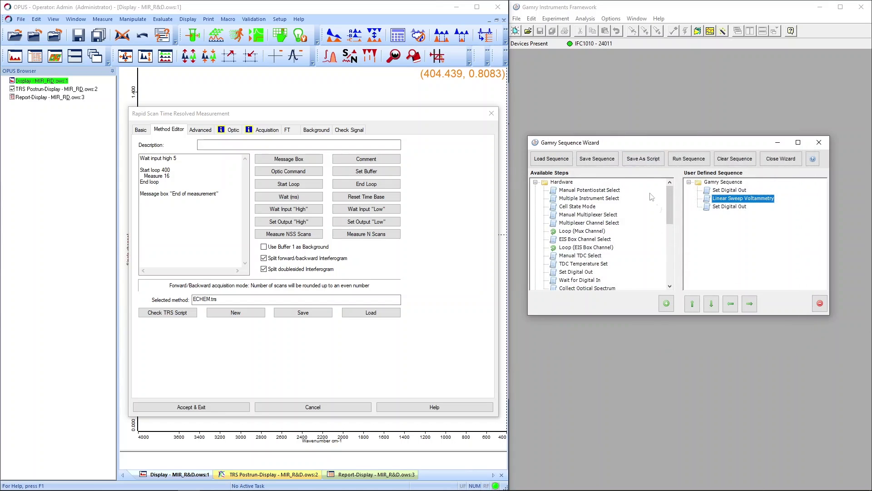
pyautogui.doubleClick(728, 207)
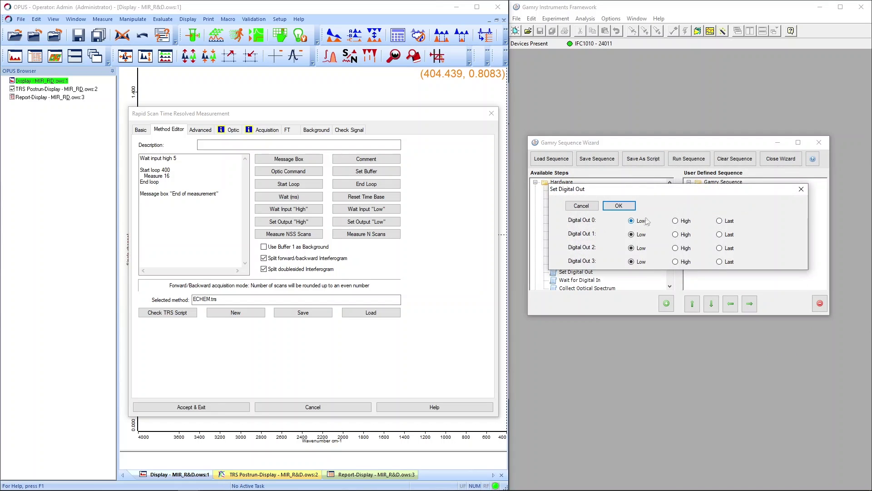
pyautogui.click(619, 207)
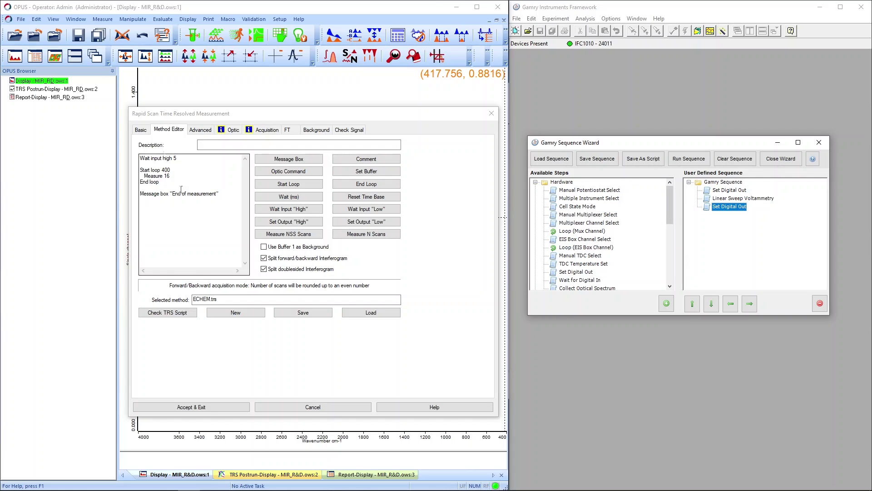
pyautogui.click(144, 131)
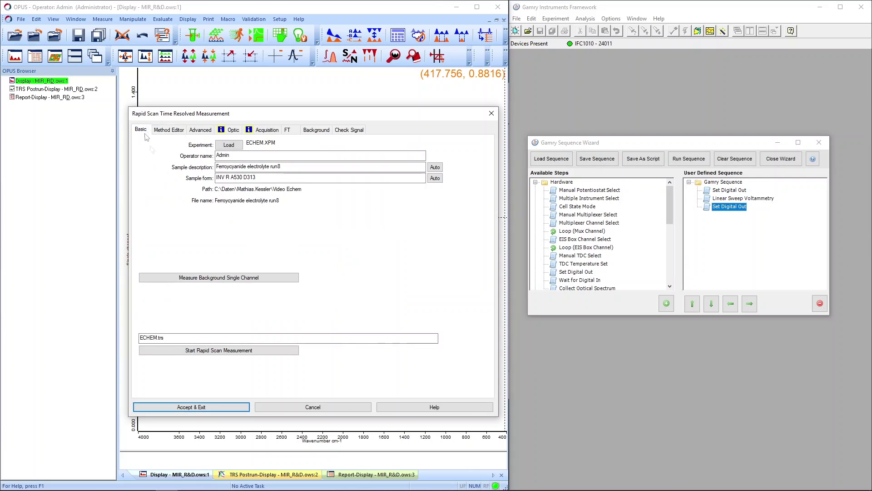
# Start the OPUS rapid scan and run the Gamry sequence, accepting the instrument and overwriting the output file.
pyautogui.click(222, 350)
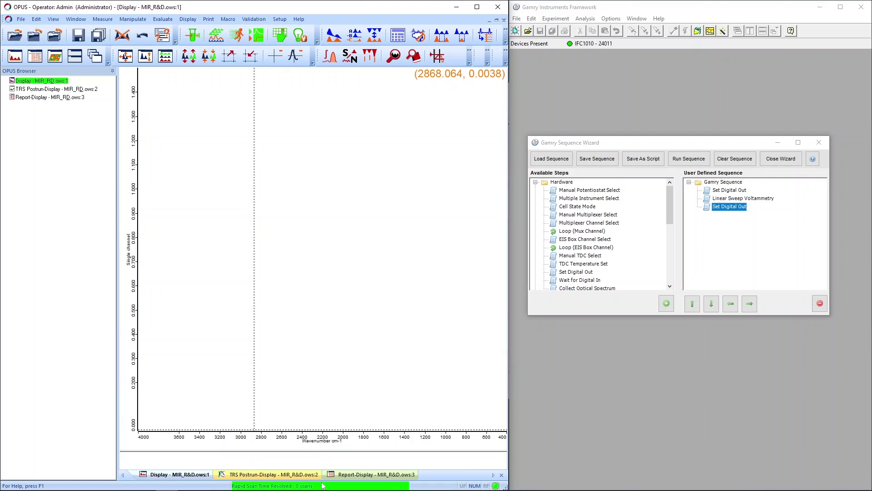
pyautogui.click(680, 158)
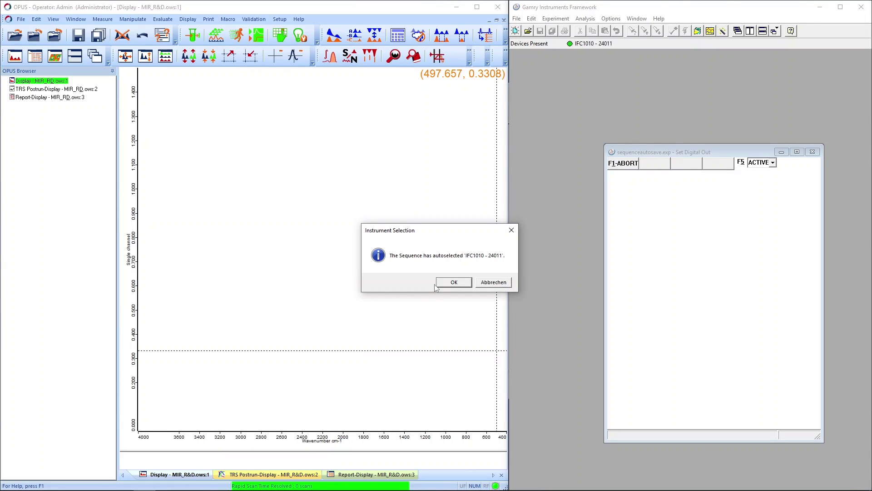
pyautogui.click(452, 282)
pyautogui.click(451, 270)
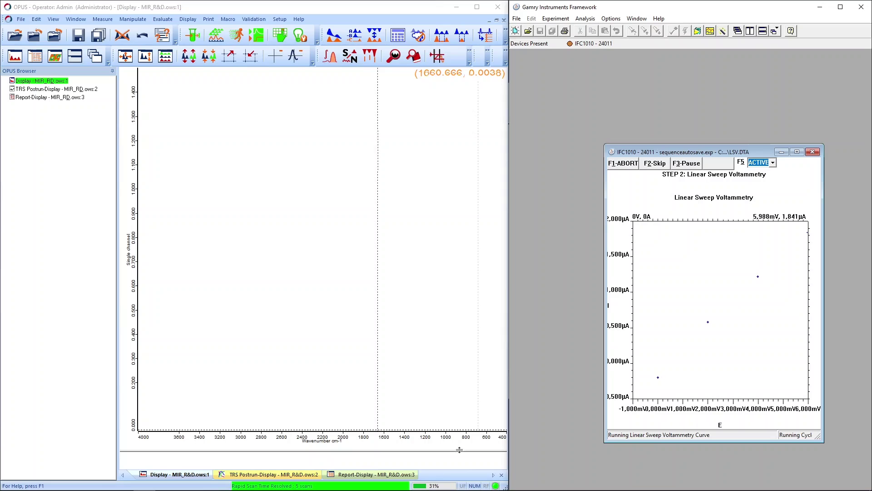
pyautogui.doubleClick(781, 154)
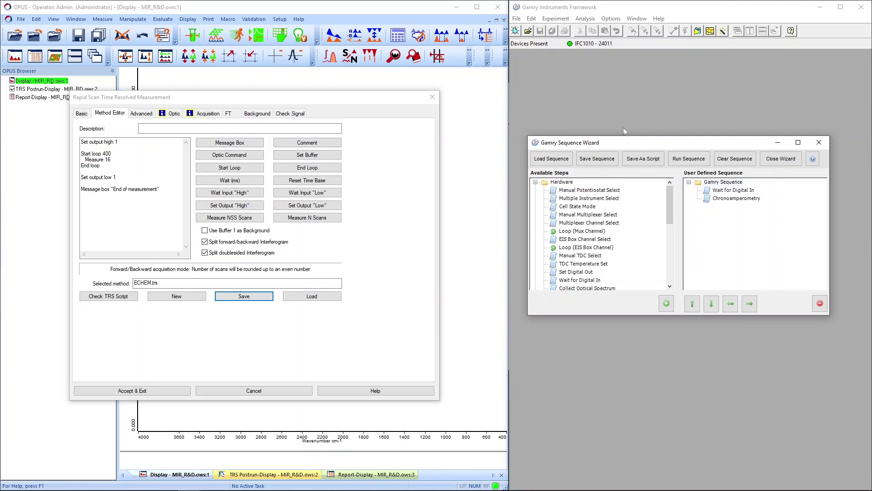
# Trigger on high digital inputs and set chronoamperometry to 0 V 100 s, 0.8 V 600 s, 0 V 30 s.
pyautogui.click(738, 192)
pyautogui.doubleClick(738, 195)
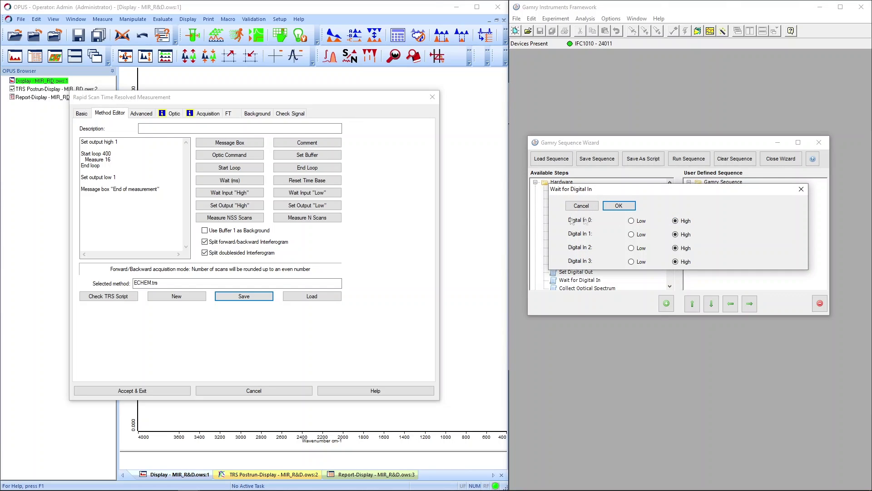
pyautogui.click(619, 206)
pyautogui.doubleClick(729, 200)
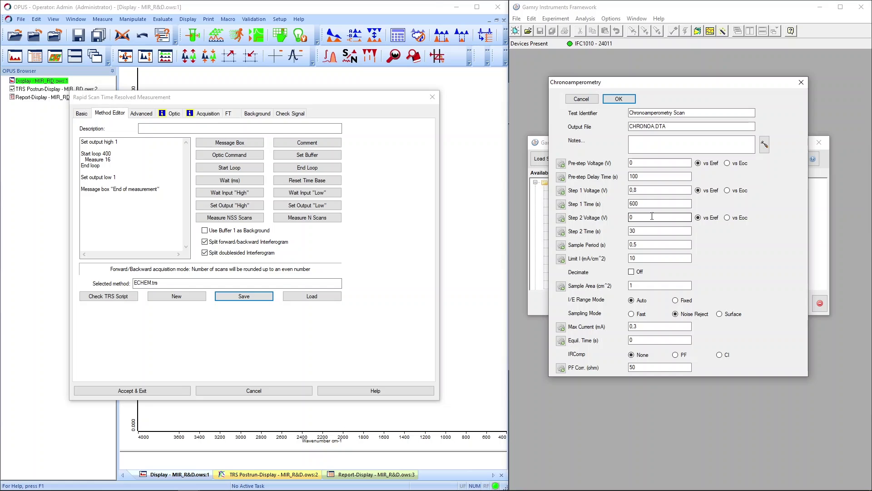
pyautogui.click(623, 99)
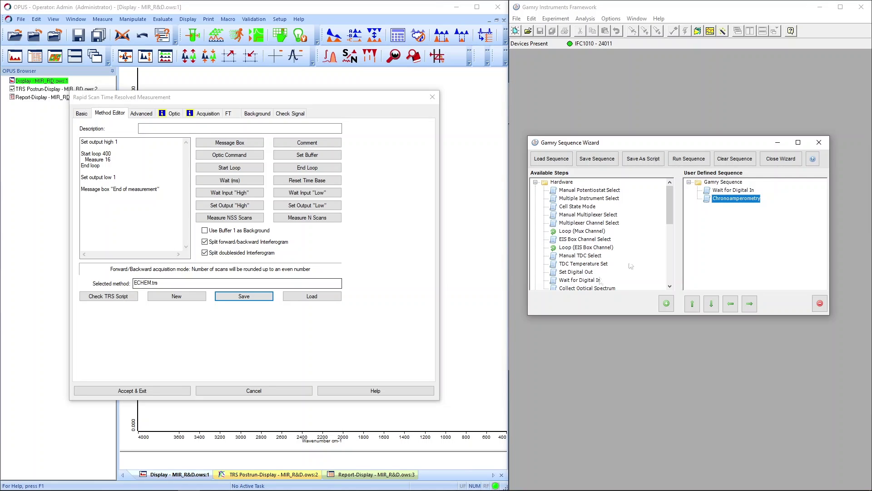
# Run the chronoamperometry sequence, replacing CHRONOA.DTA, and start the OPUS rapid scan measurement.
pyautogui.click(682, 162)
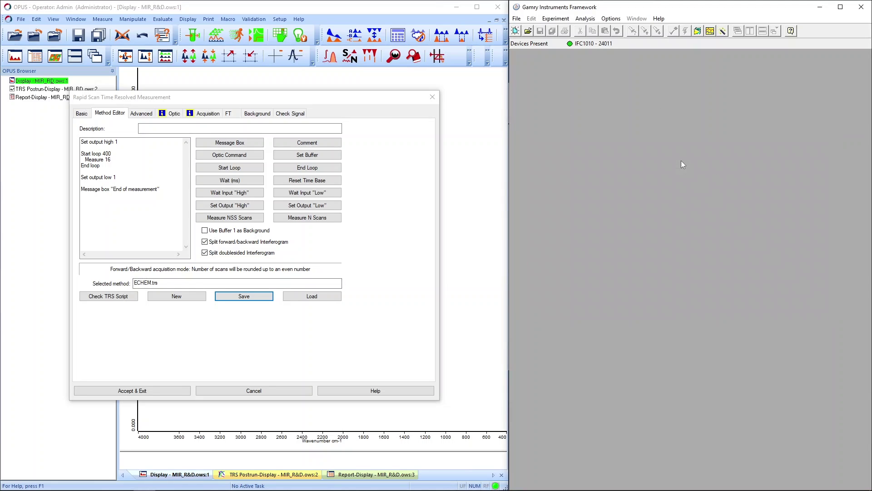
pyautogui.click(442, 283)
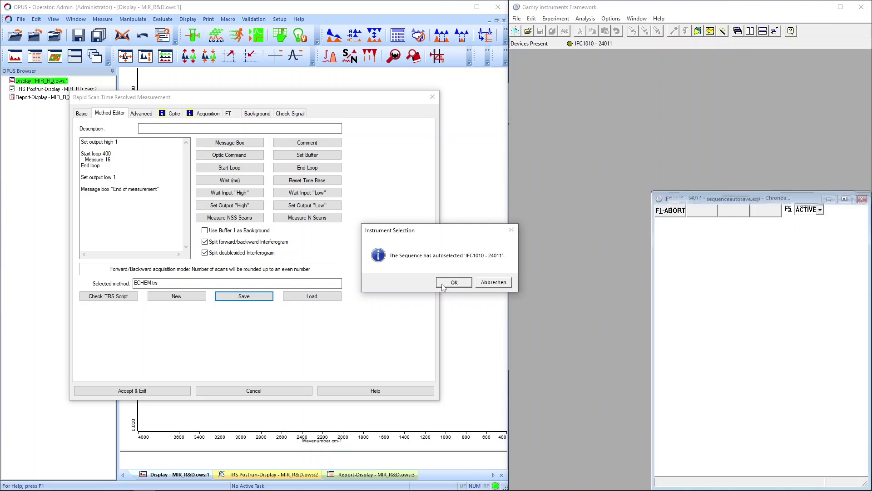
pyautogui.click(447, 269)
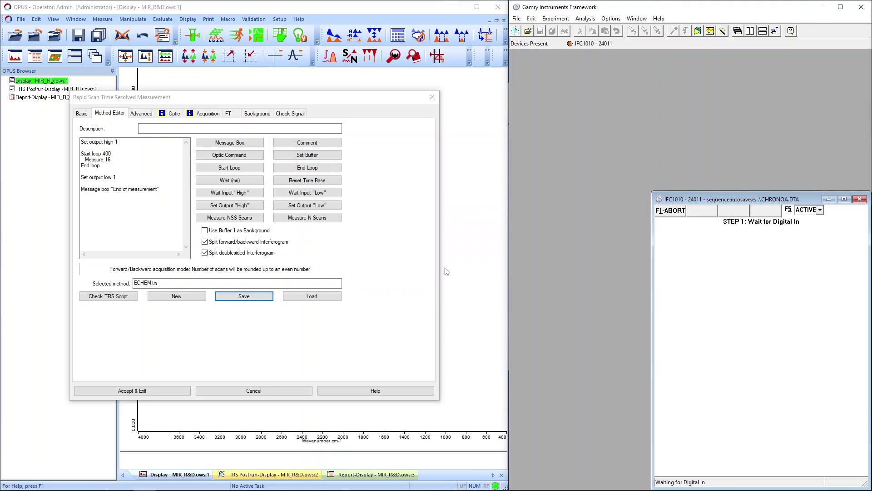
pyautogui.click(844, 199)
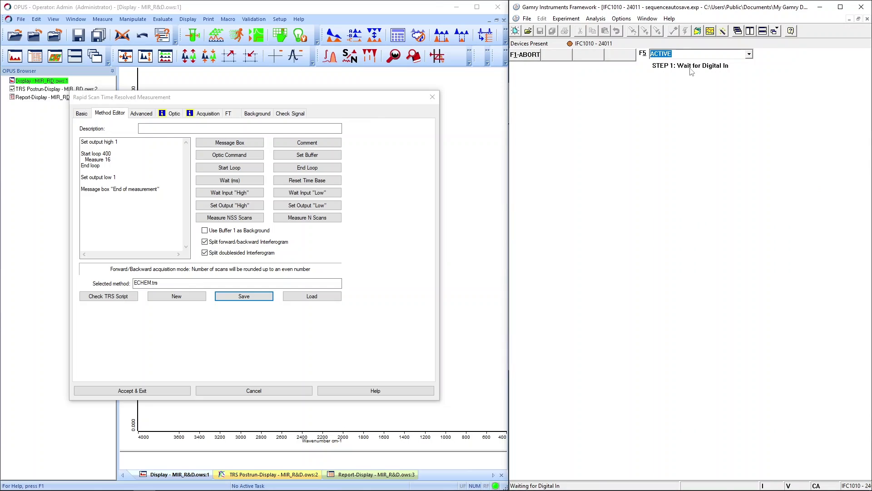
pyautogui.click(88, 115)
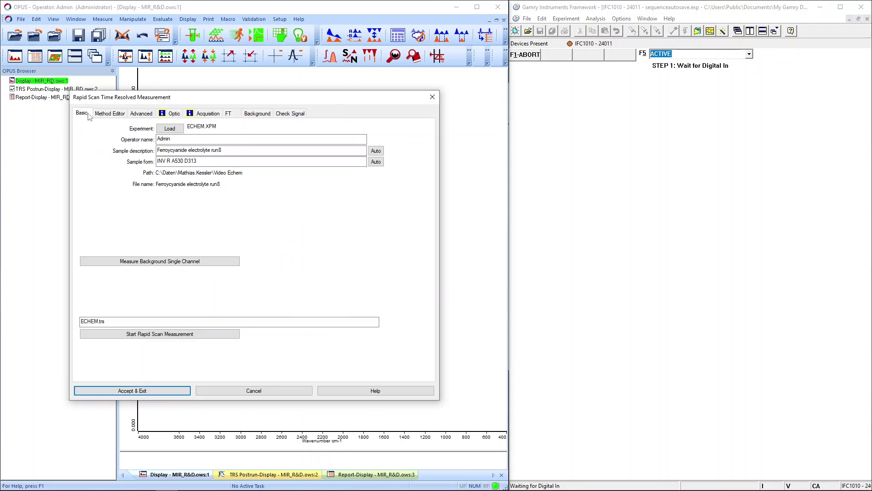
pyautogui.click(176, 336)
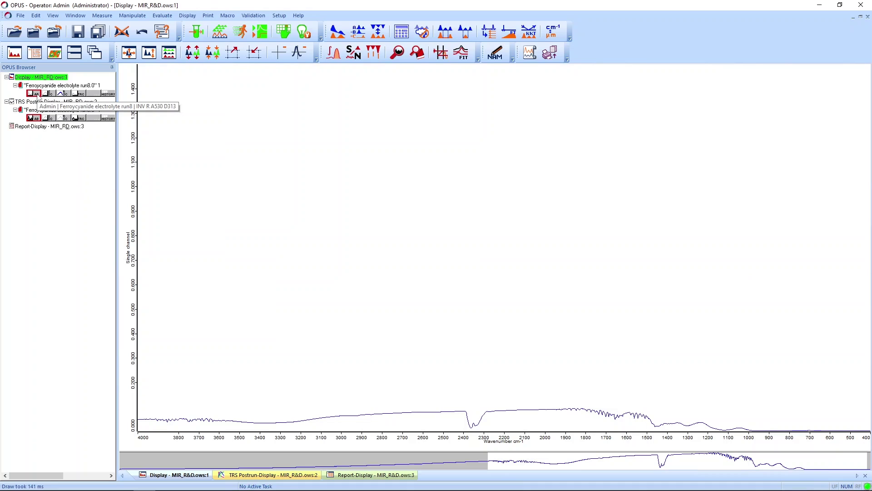
# Open run8's AB block in the TRS Postrun-Display and rotate the 3D plot to 180°.
pyautogui.click(34, 118)
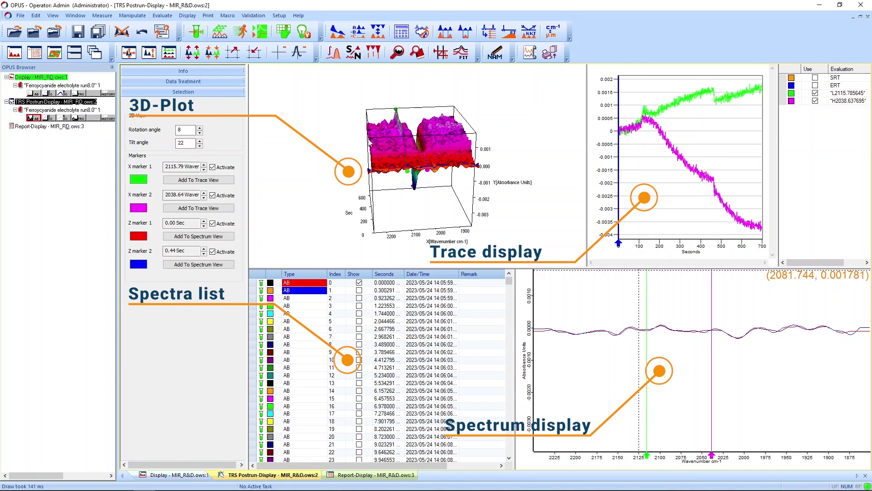
pyautogui.moveTo(370, 137)
pyautogui.mouseDown()
pyautogui.moveTo(406, 150)
pyautogui.moveTo(565, 141)
pyautogui.moveTo(532, 155)
pyautogui.mouseUp()
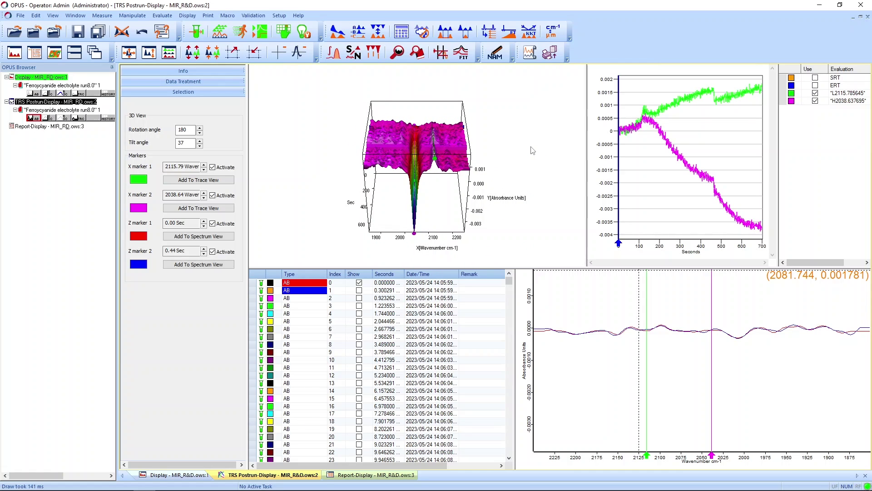
# Place time markers at 129.61 and 627.98 s and wavenumber markers at 2116.75 and 2038.64 cm-1.
pyautogui.click(419, 231)
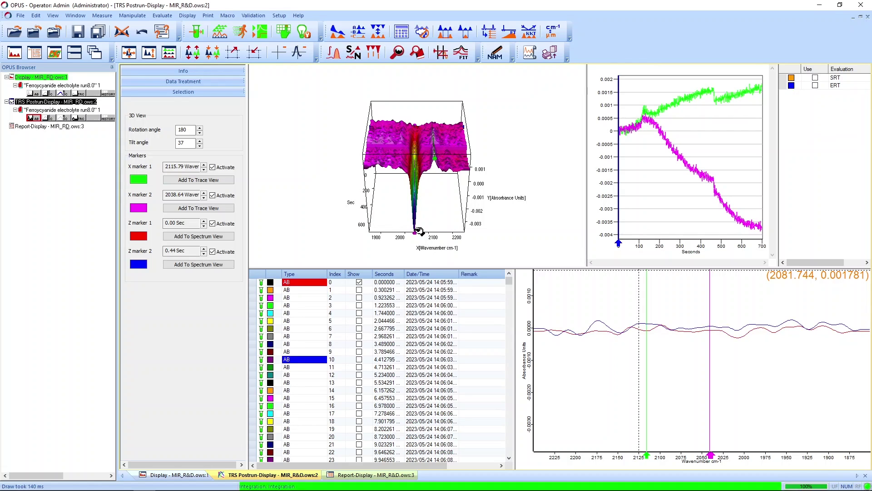
pyautogui.click(436, 162)
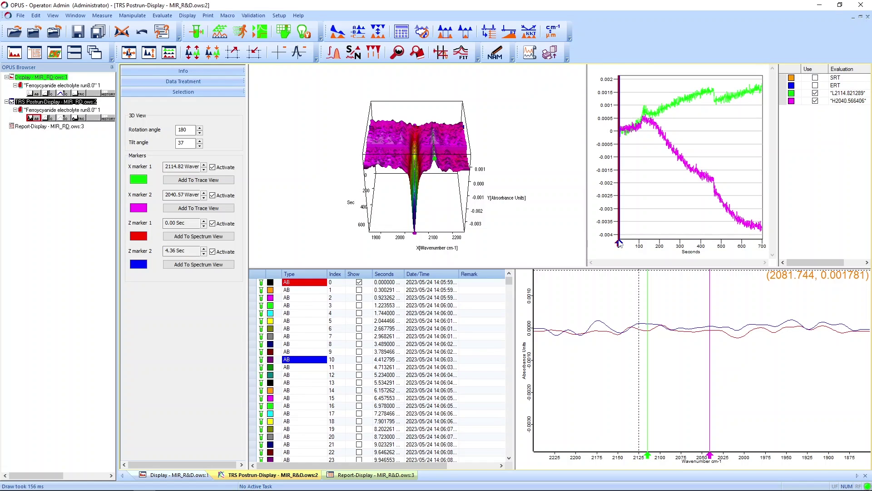
pyautogui.moveTo(619, 244); pyautogui.dragTo(747, 243)
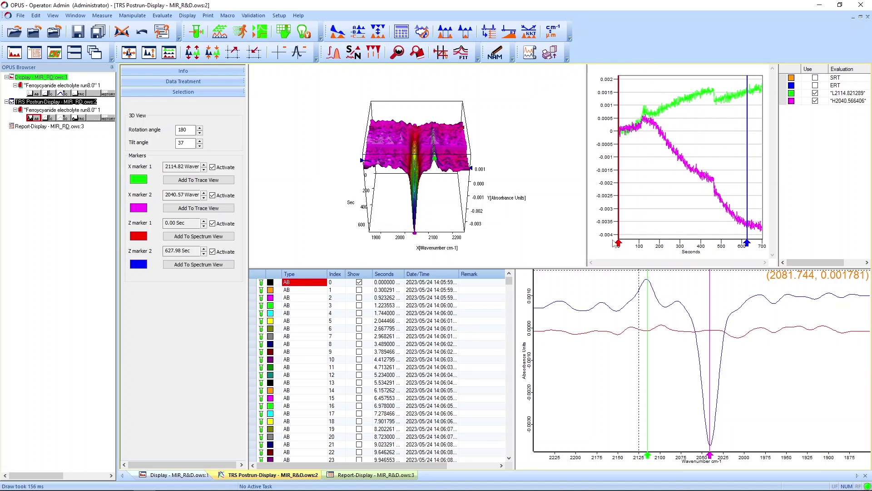
pyautogui.moveTo(619, 243); pyautogui.dragTo(645, 244)
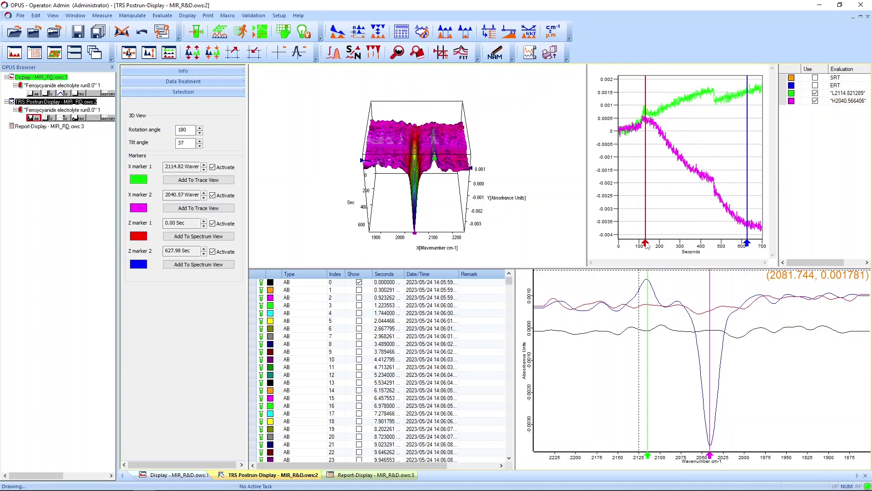
pyautogui.moveTo(647, 455); pyautogui.dragTo(647, 456)
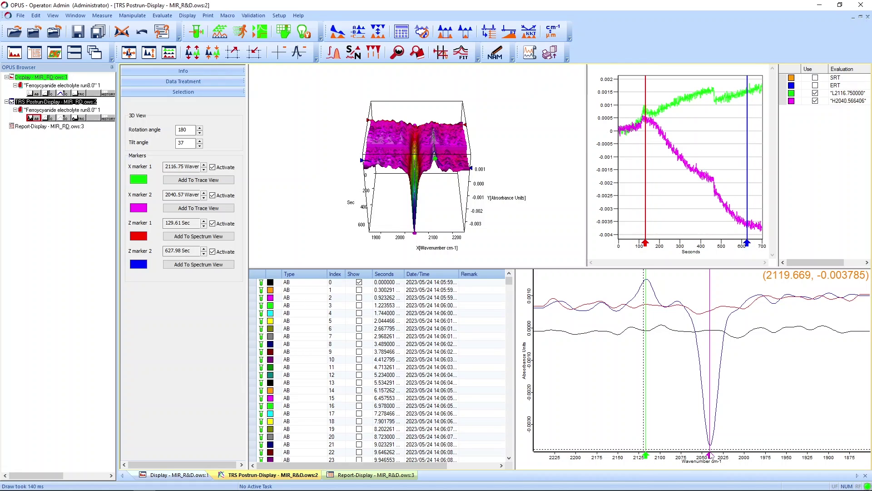
pyautogui.moveTo(712, 456); pyautogui.dragTo(714, 456)
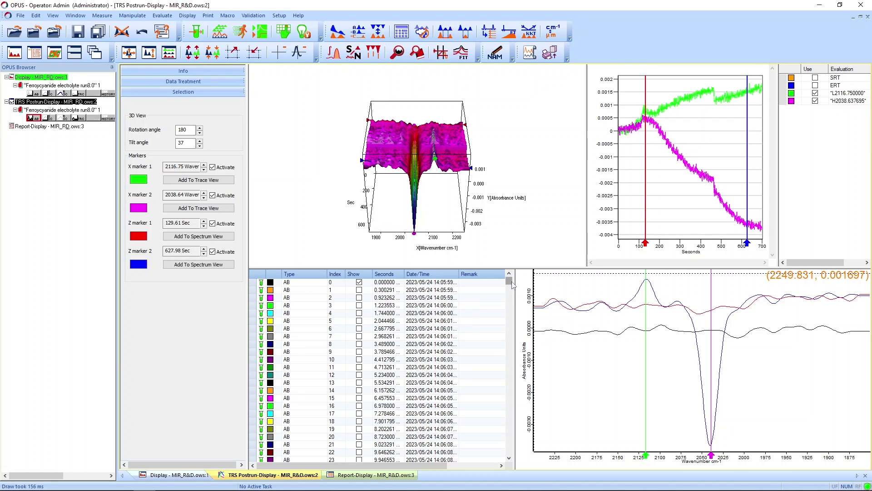
pyautogui.moveTo(510, 281); pyautogui.dragTo(529, 279)
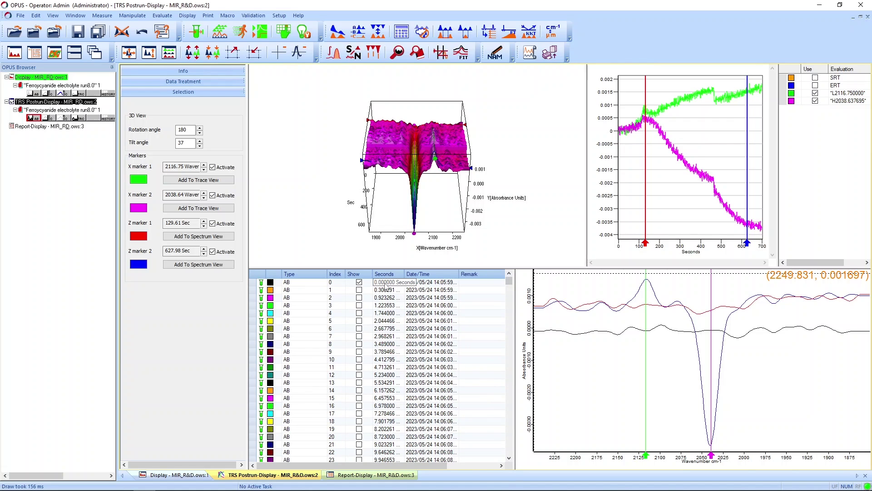